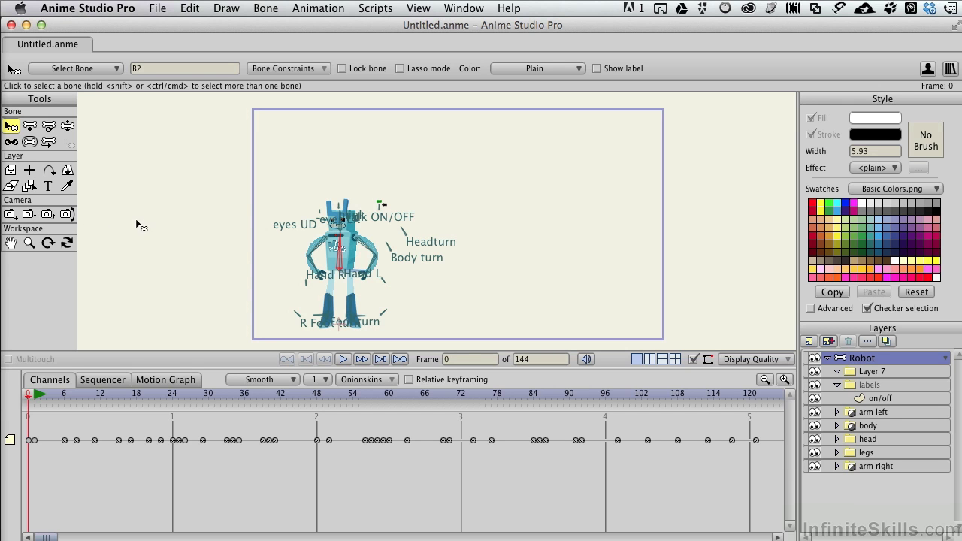
# - Track the robot scene's camera slightly sideways to X -0.0155, Y 0.55, Z 1.7321
pyautogui.click(12, 218)
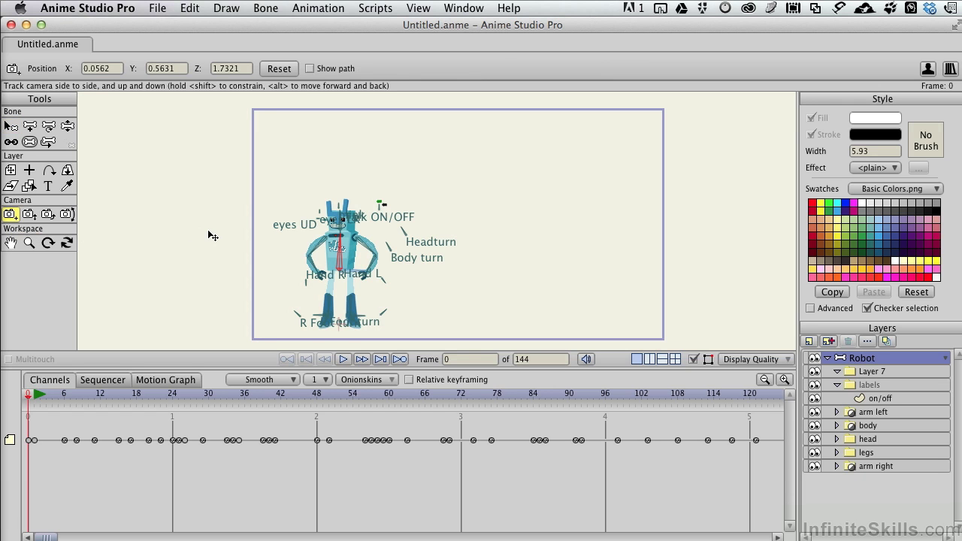
pyautogui.moveTo(209, 232)
pyautogui.mouseDown()
pyautogui.moveTo(175, 232)
pyautogui.moveTo(293, 228)
pyautogui.moveTo(167, 229)
pyautogui.moveTo(221, 235)
pyautogui.mouseUp()
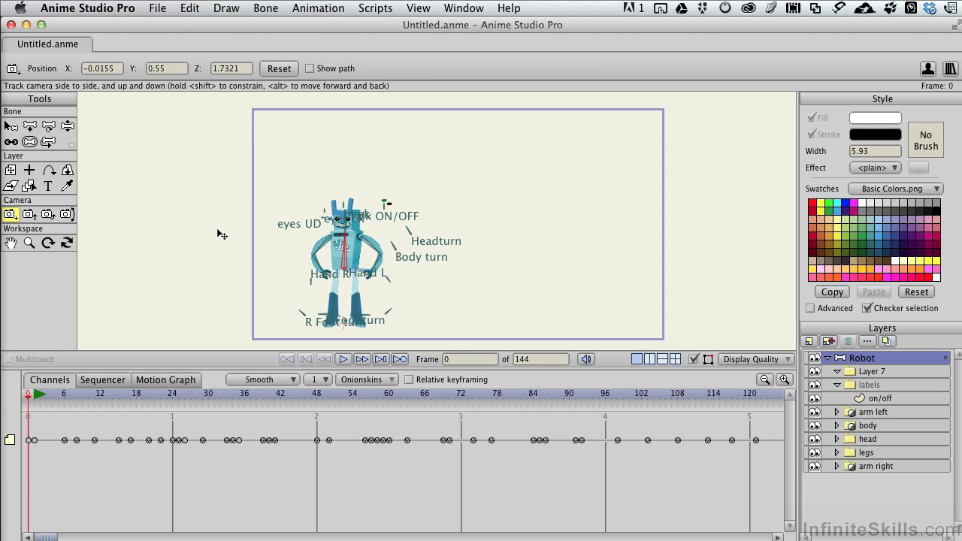
# - Create a new blank document and track its camera sideways off the origin
pyautogui.click(157, 9)
pyautogui.click(163, 26)
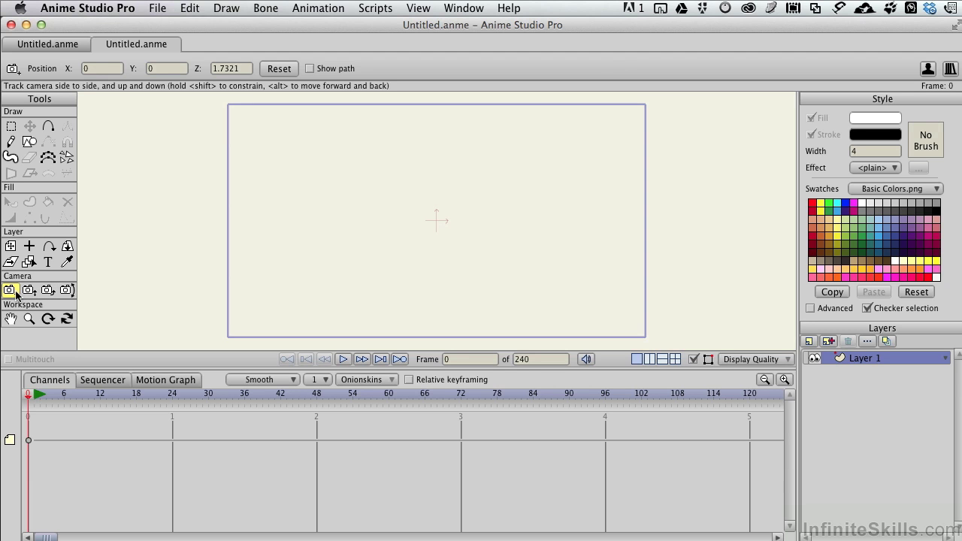
pyautogui.moveTo(410, 274); pyautogui.dragTo(380, 277)
# - Back in the robot document, zoom the camera in to 86.3121
pyautogui.click(57, 45)
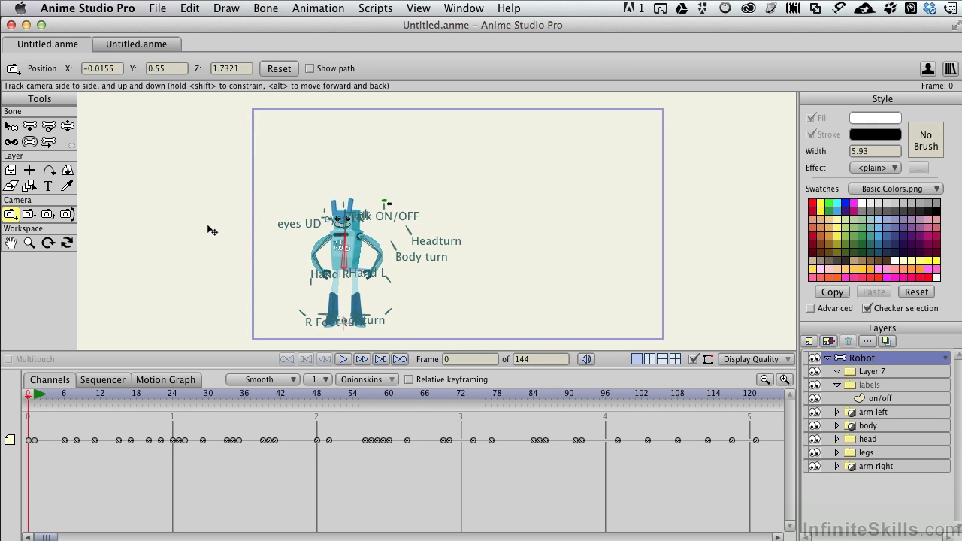
pyautogui.click(29, 215)
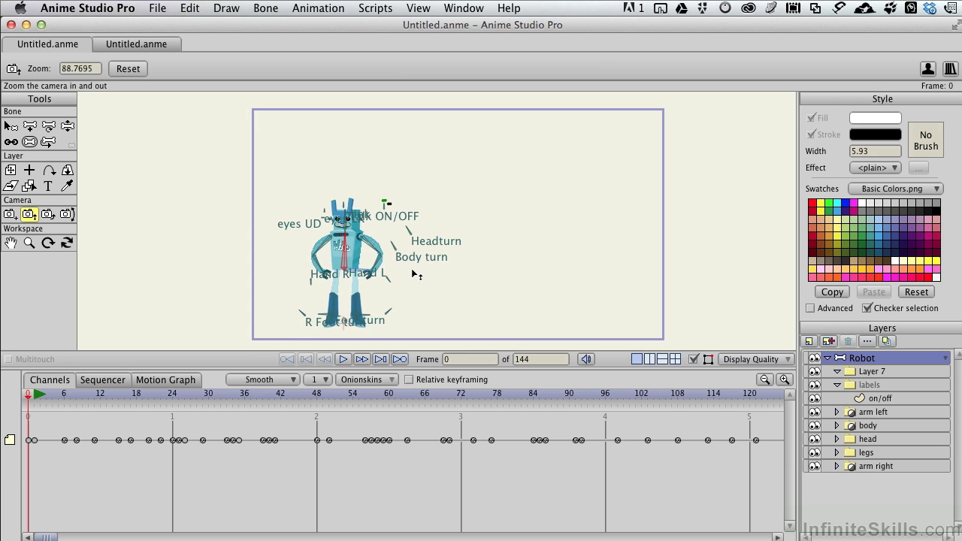
pyautogui.moveTo(416, 278); pyautogui.dragTo(466, 255)
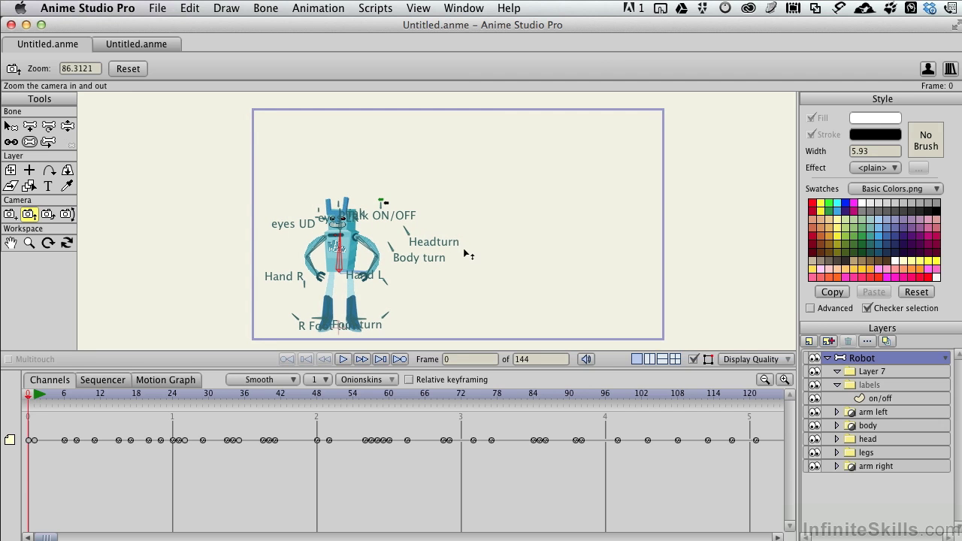
# - Roll the robot camera to -4.2237, then track the blank document's camera to the right
pyautogui.click(48, 215)
pyautogui.moveTo(210, 219)
pyautogui.mouseDown()
pyautogui.moveTo(215, 250)
pyautogui.moveTo(193, 112)
pyautogui.moveTo(217, 223)
pyautogui.moveTo(187, 133)
pyautogui.moveTo(223, 220)
pyautogui.moveTo(211, 182)
pyautogui.moveTo(215, 204)
pyautogui.mouseUp()
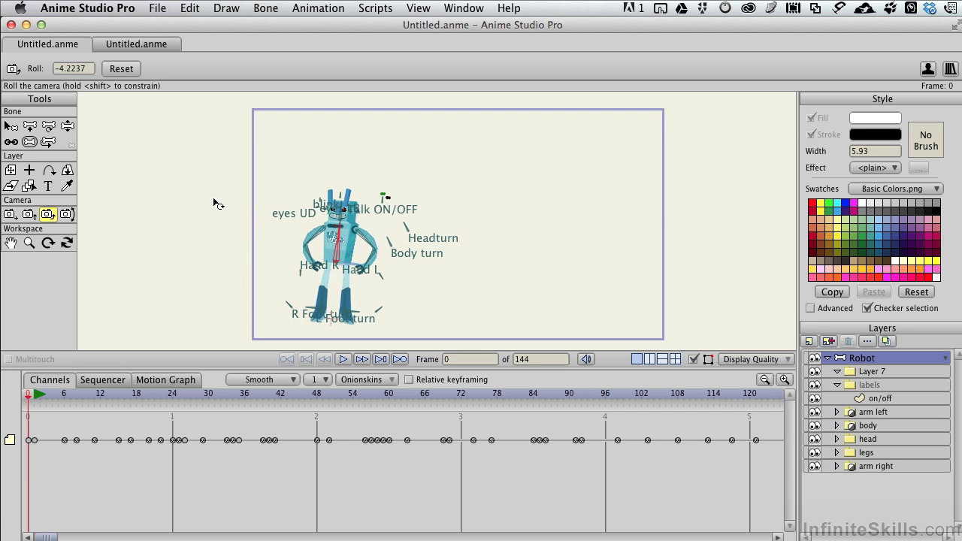
pyautogui.click(145, 46)
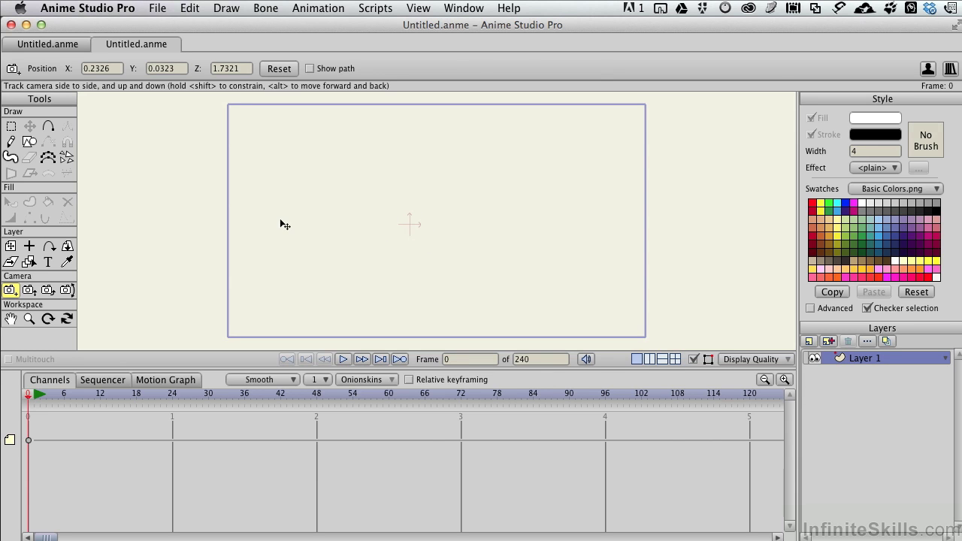
pyautogui.moveTo(284, 224)
pyautogui.mouseDown()
pyautogui.moveTo(287, 243)
pyautogui.moveTo(297, 226)
pyautogui.mouseUp()
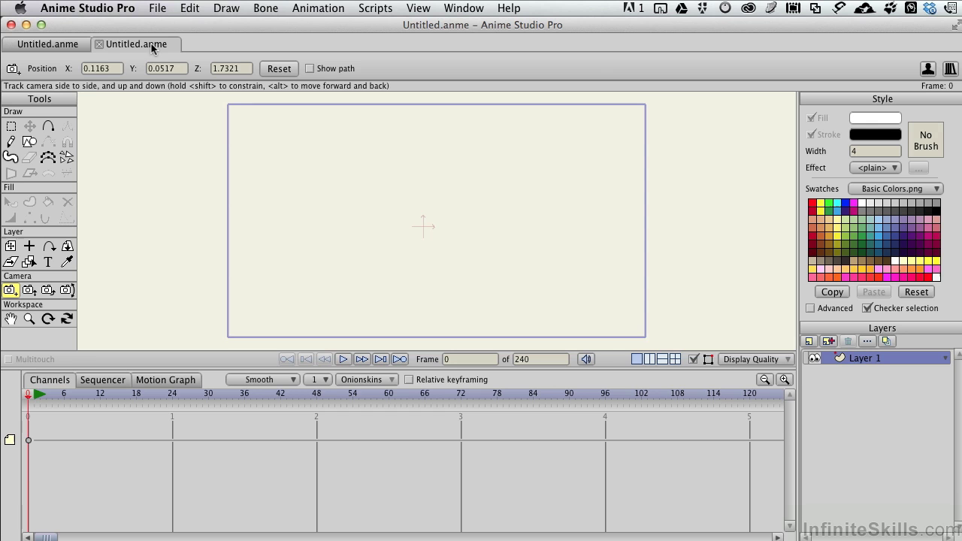
pyautogui.click(44, 44)
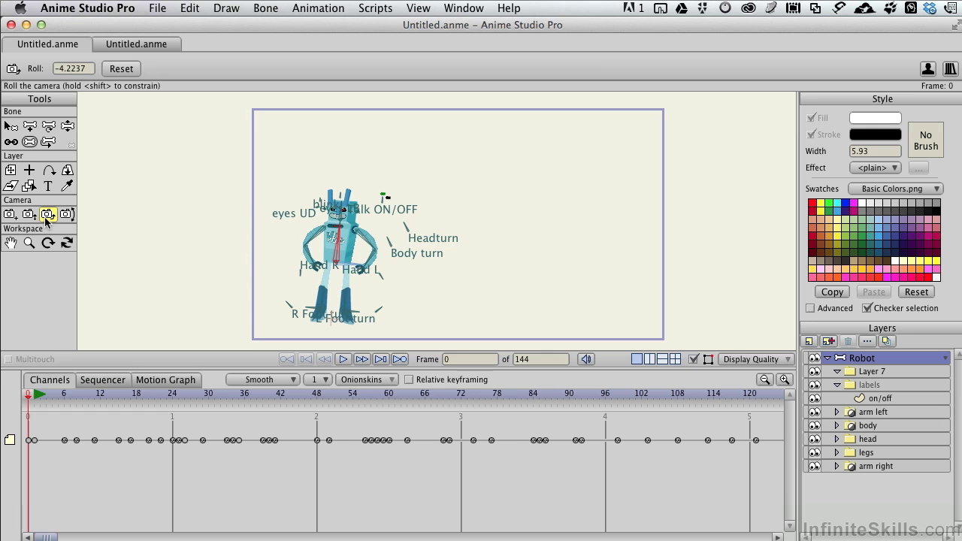
pyautogui.click(121, 45)
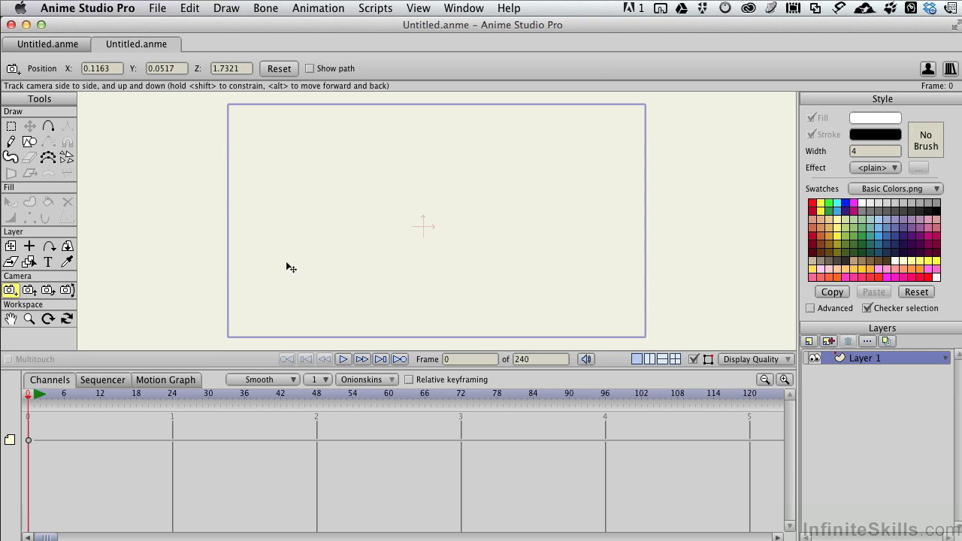
# - Roll the blank document's camera to -1.1650 so its origin cross tilts
pyautogui.click(50, 290)
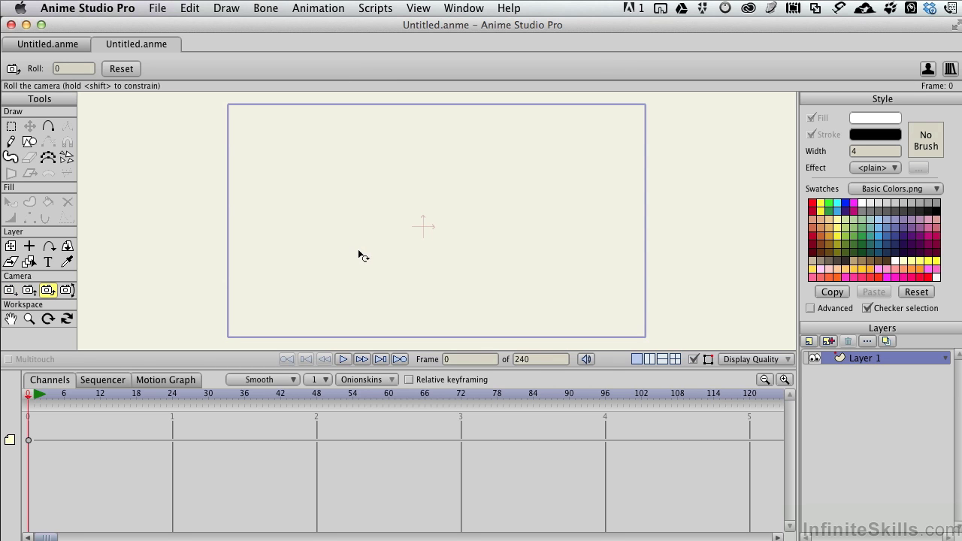
pyautogui.moveTo(366, 260)
pyautogui.mouseDown()
pyautogui.moveTo(395, 281)
pyautogui.moveTo(326, 228)
pyautogui.moveTo(325, 189)
pyautogui.moveTo(369, 290)
pyautogui.moveTo(342, 261)
pyautogui.mouseUp()
pyautogui.moveTo(476, 230)
pyautogui.mouseDown()
pyautogui.moveTo(468, 262)
pyautogui.moveTo(483, 227)
pyautogui.moveTo(489, 235)
pyautogui.mouseUp()
# - Pan the blank document's camera to 3.9540 and tilt it to 1.3081
pyautogui.click(66, 291)
pyautogui.moveTo(346, 238)
pyautogui.mouseDown()
pyautogui.moveTo(347, 288)
pyautogui.moveTo(344, 189)
pyautogui.moveTo(353, 254)
pyautogui.mouseUp()
pyautogui.moveTo(361, 236); pyautogui.dragTo(350, 239)
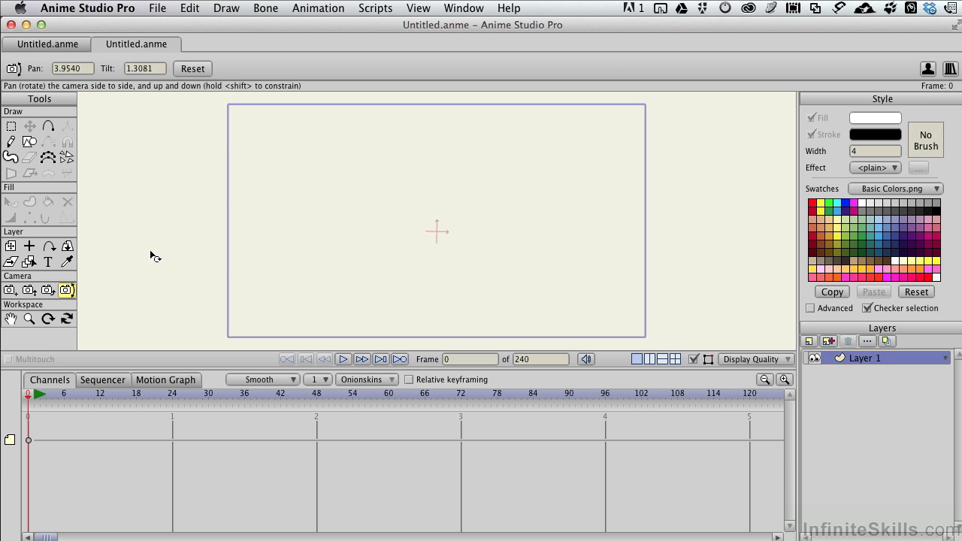
# - In the robot document, pan the camera to 3.0126 and tilt it to -25.3779
pyautogui.click(38, 45)
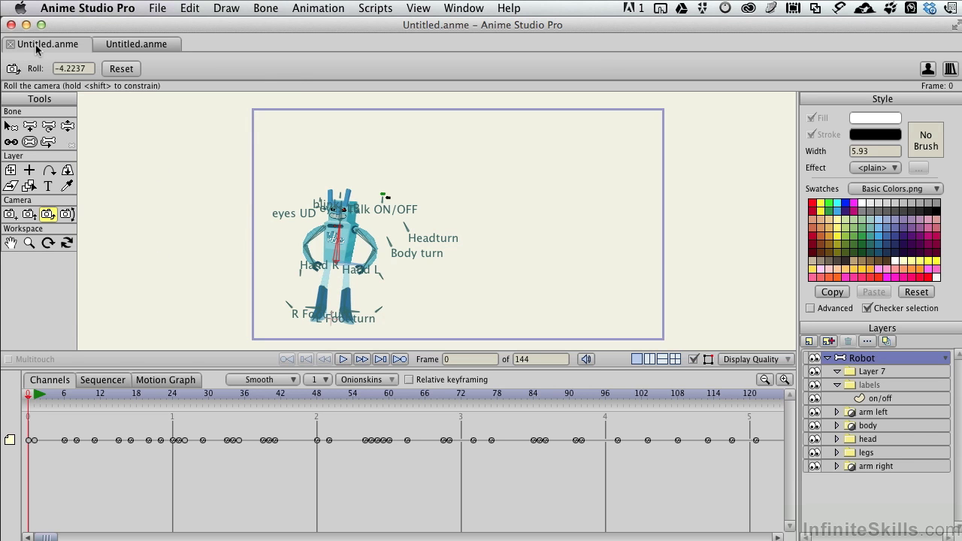
pyautogui.click(66, 215)
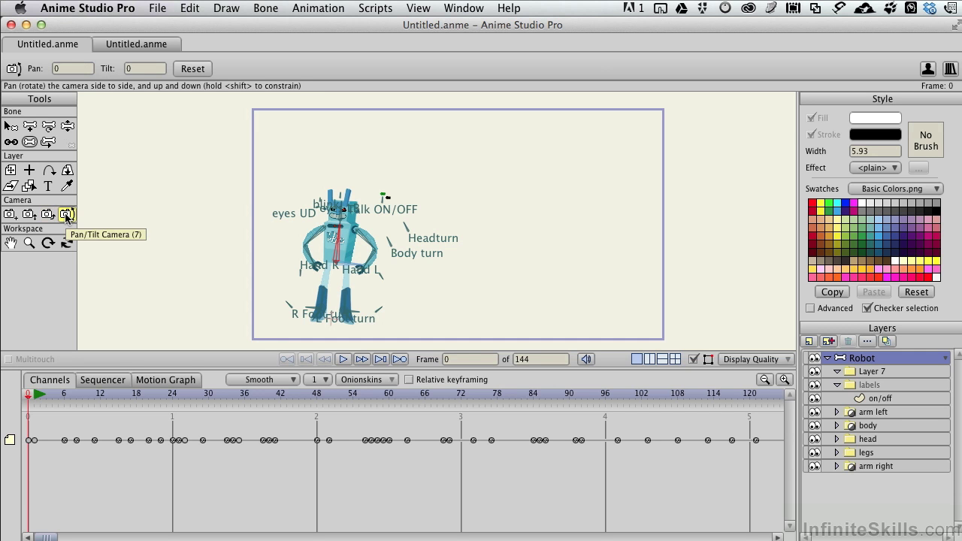
pyautogui.moveTo(233, 211); pyautogui.dragTo(244, 137)
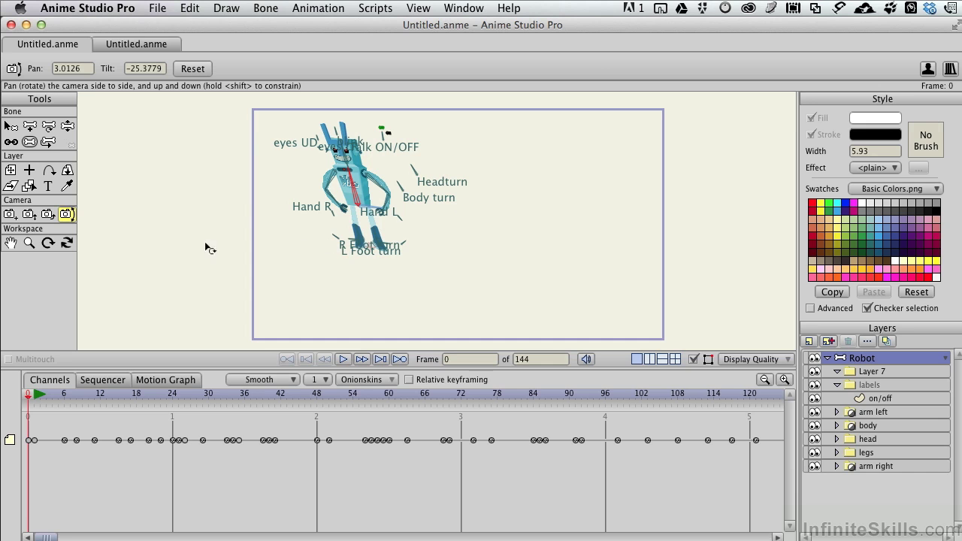
# - Orbit the workspace view around the robot in 3D, finishing near a front view
pyautogui.click(67, 244)
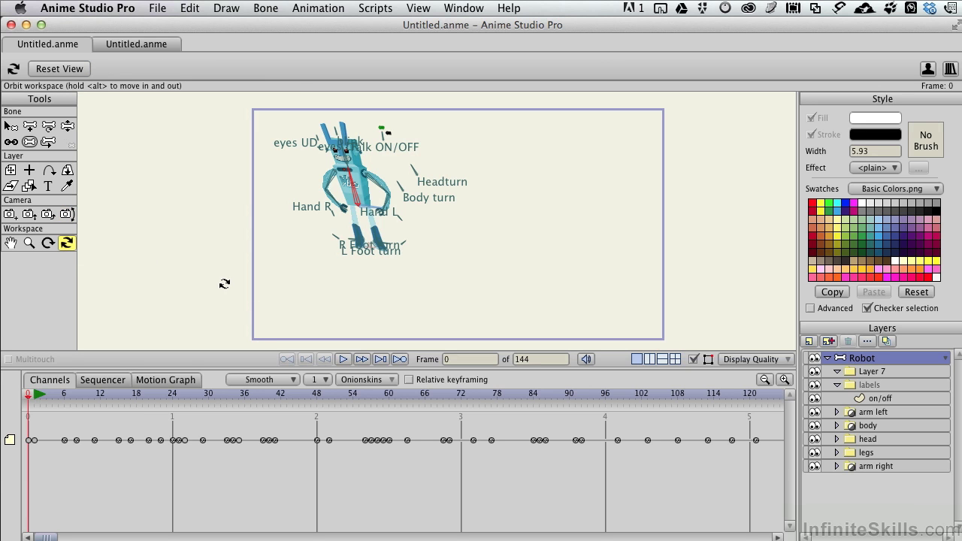
pyautogui.moveTo(224, 283); pyautogui.dragTo(224, 283)
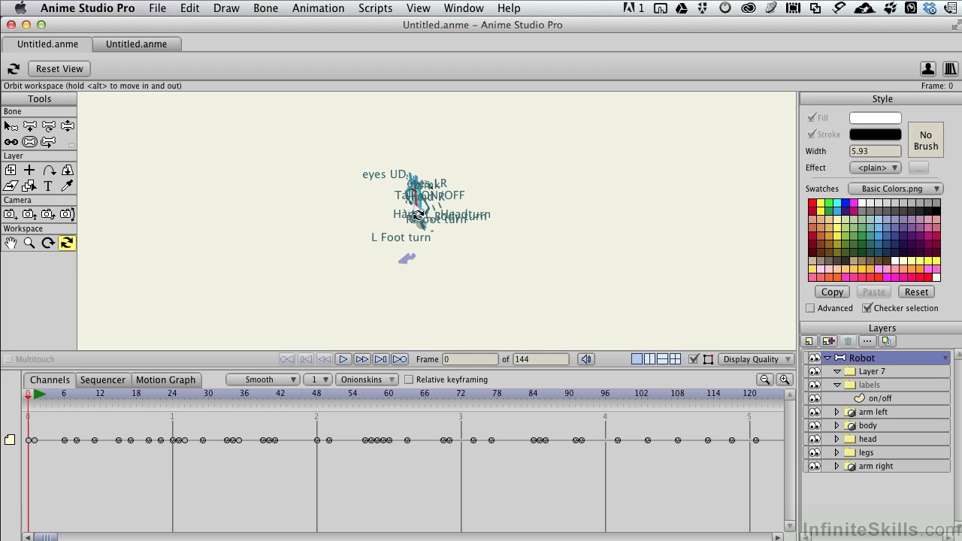
pyautogui.moveTo(418, 216); pyautogui.dragTo(418, 216)
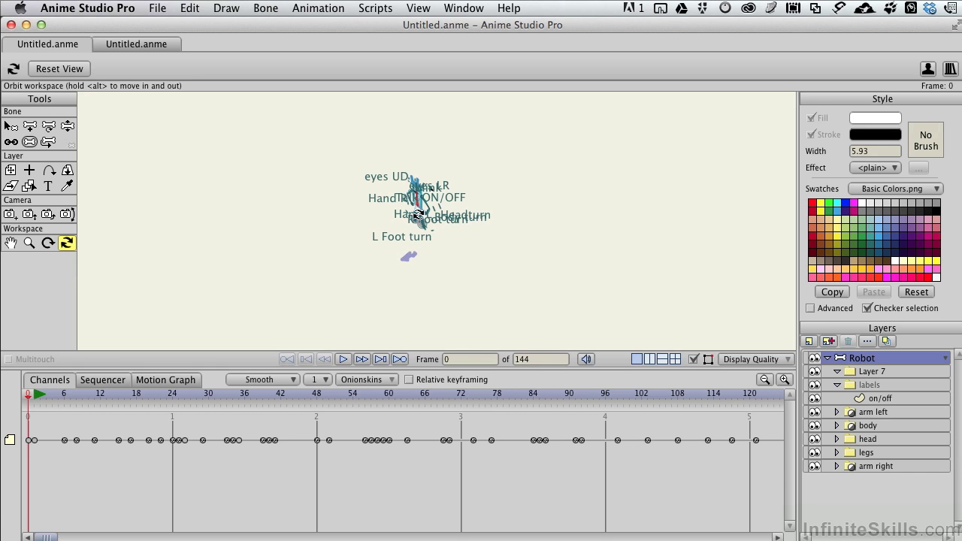
pyautogui.moveTo(404, 265); pyautogui.dragTo(402, 268)
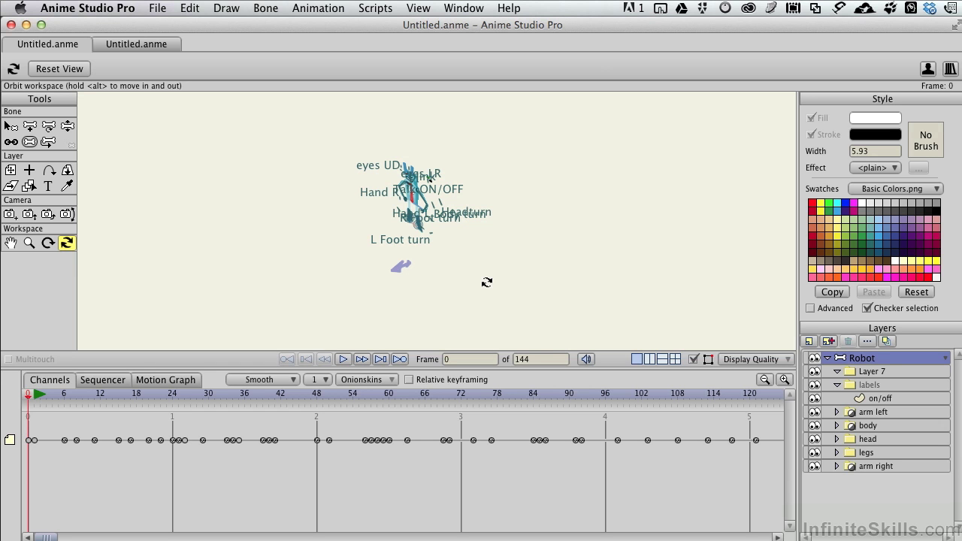
pyautogui.moveTo(487, 281); pyautogui.dragTo(405, 212)
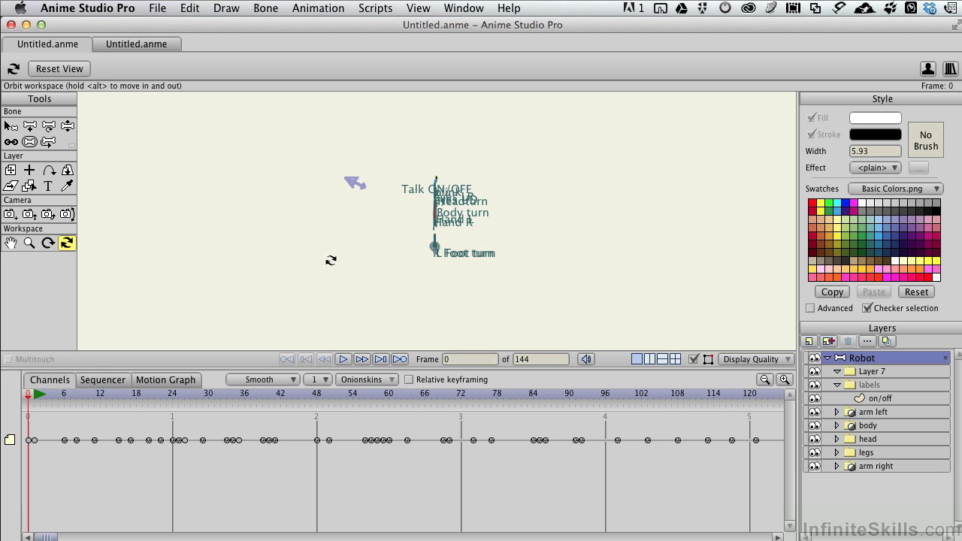
pyautogui.moveTo(307, 246); pyautogui.dragTo(485, 259)
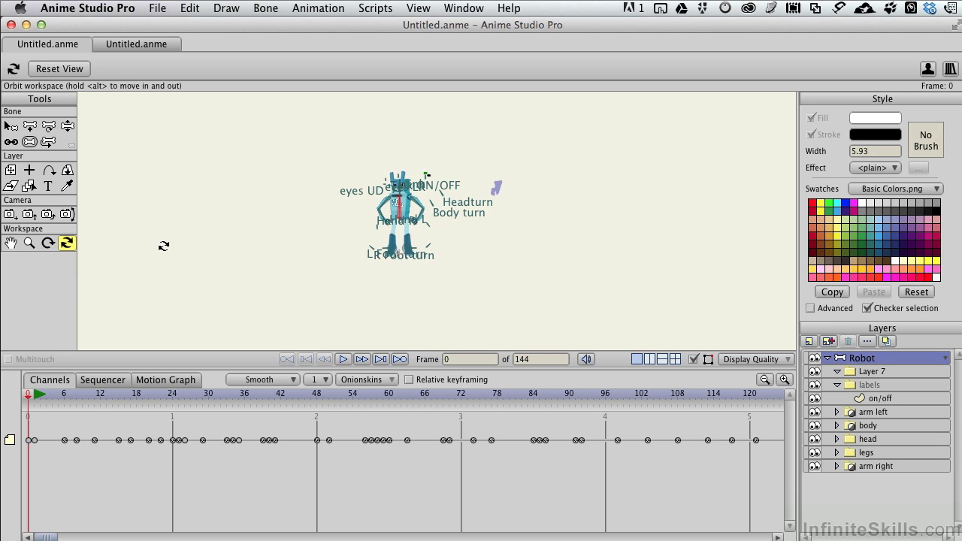
# - Track the robot camera left and forward to X -0.4714, Y 0.6596, Z 1.7041
pyautogui.click(11, 214)
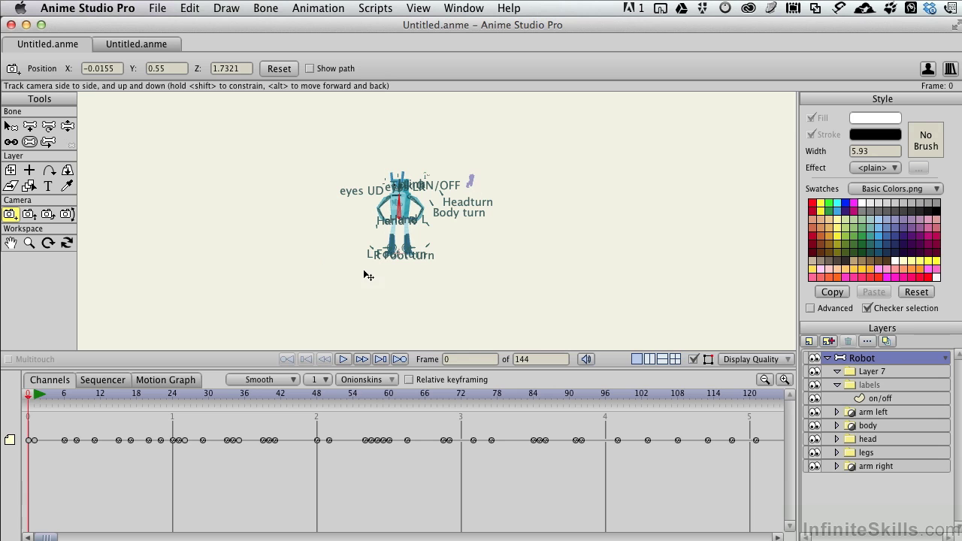
pyautogui.moveTo(368, 276); pyautogui.dragTo(363, 276)
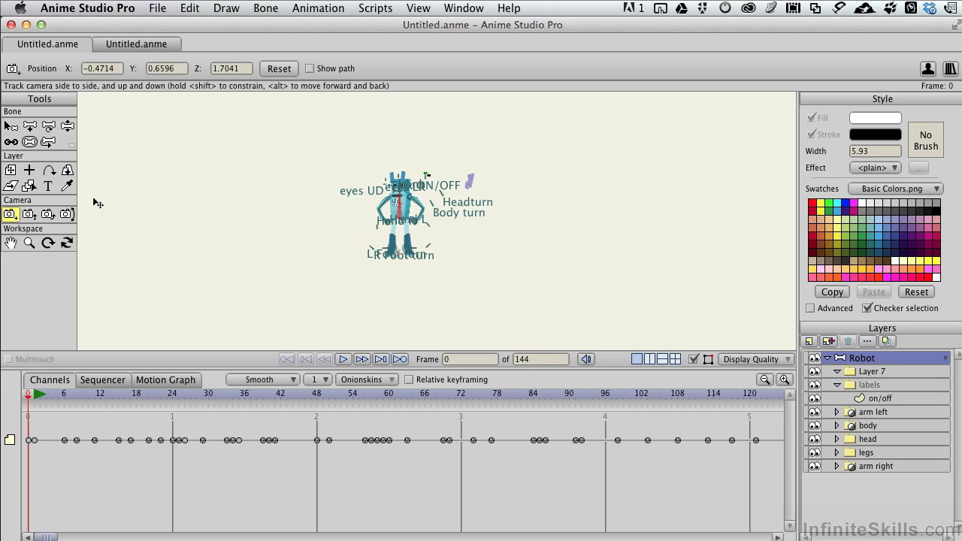